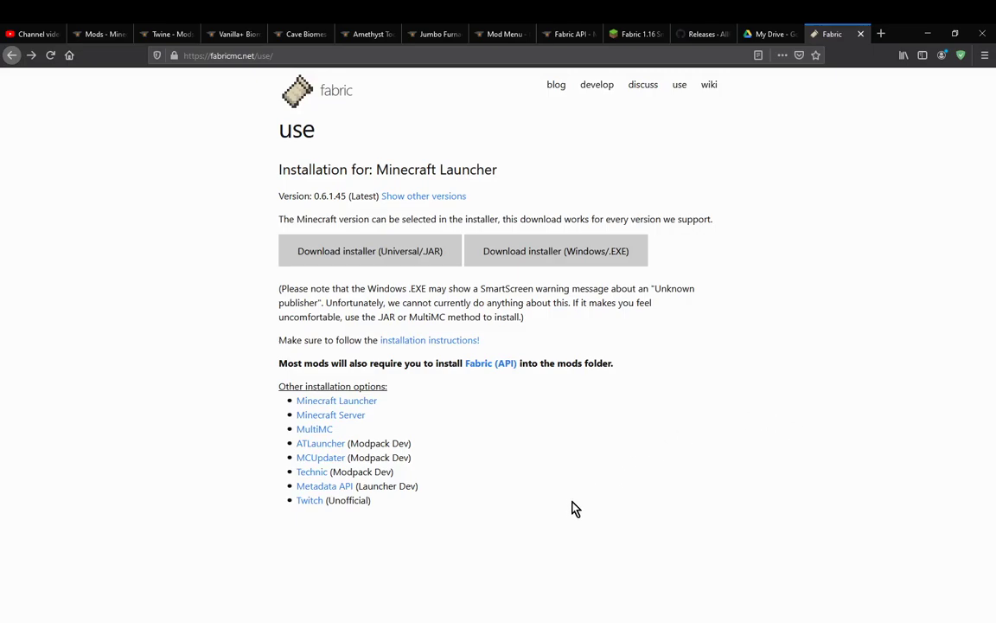
# - Switch to MultiMC and dismiss the open New Instance dialog
pyautogui.hotkey('alt', 'Tab')
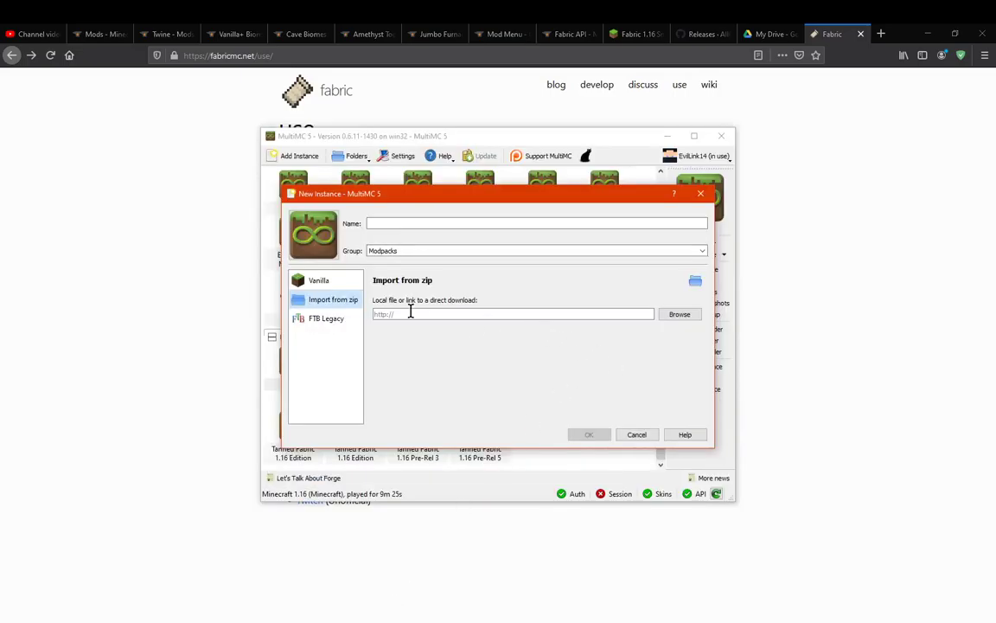
pyautogui.click(639, 436)
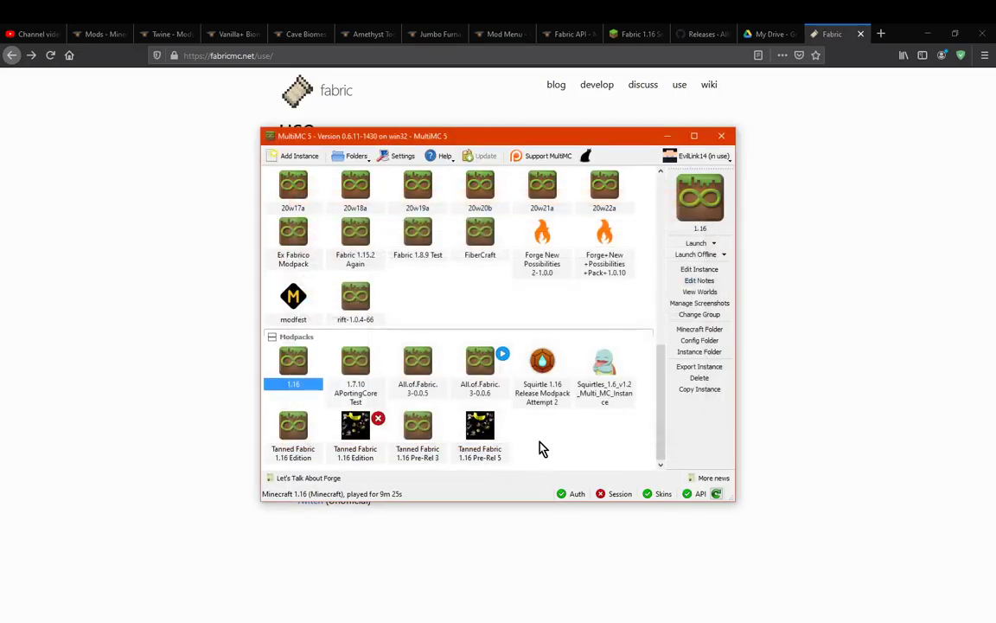
pyautogui.rightClick(551, 449)
pyautogui.click(582, 469)
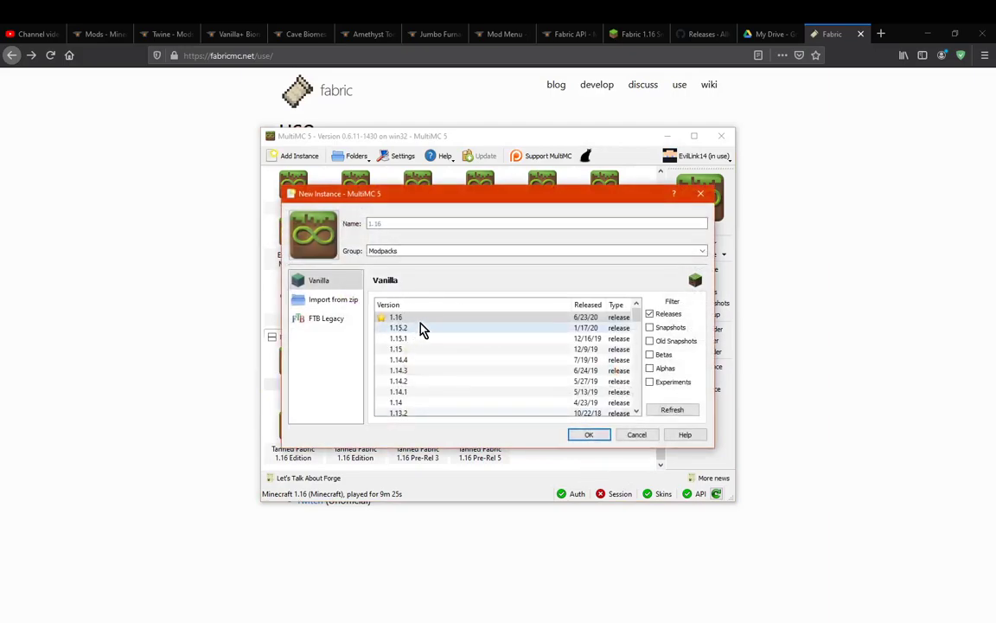
pyautogui.click(401, 318)
pyautogui.click(637, 436)
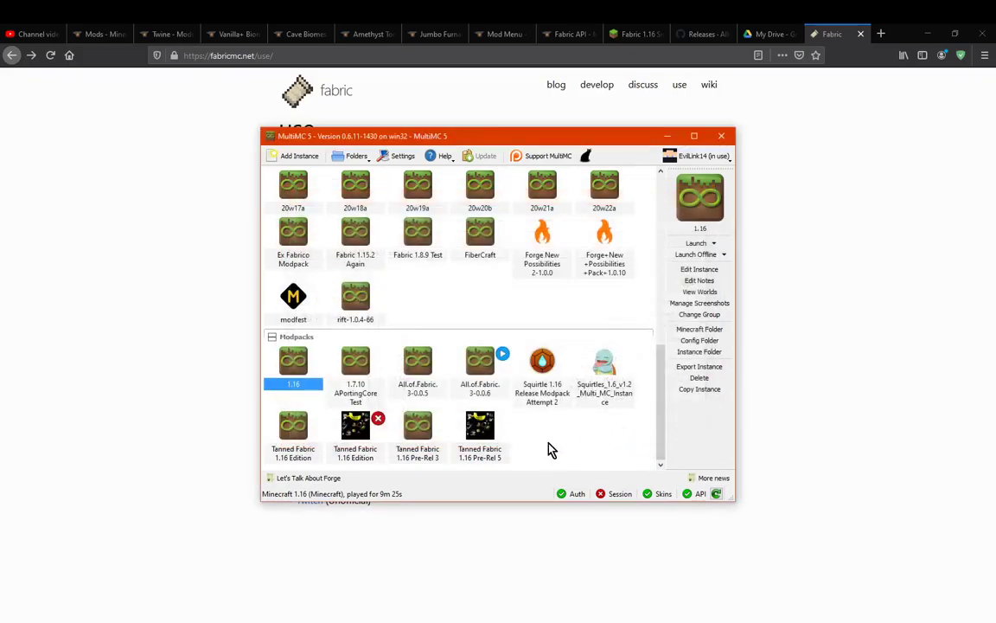
# - Create a vanilla Minecraft 1.16 instance named "Tutorial 1.16" in the Modpacks group
pyautogui.rightClick(537, 435)
pyautogui.click(582, 459)
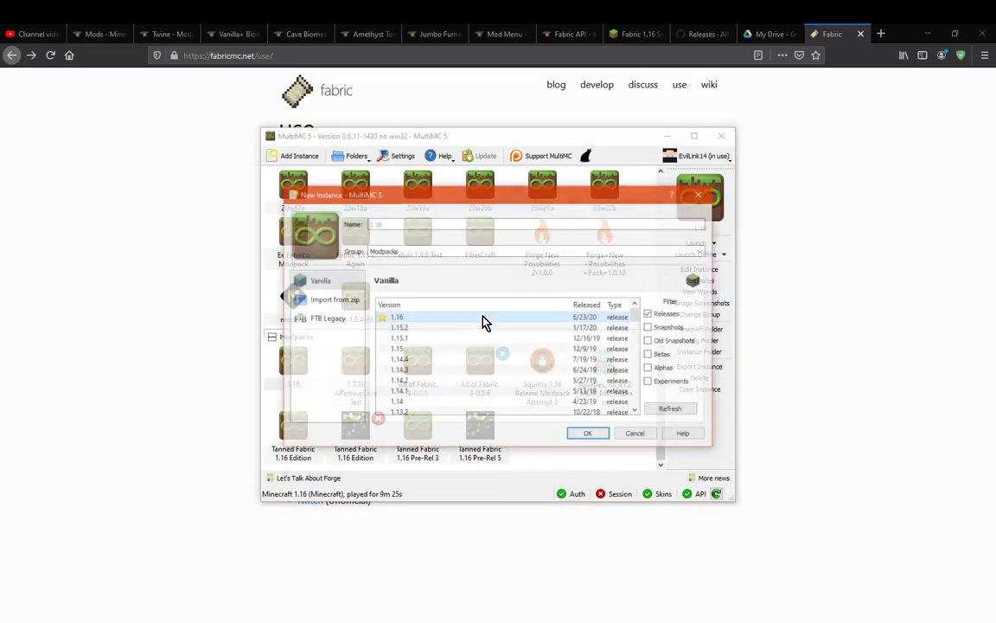
pyautogui.write('Tutorial 1.16')
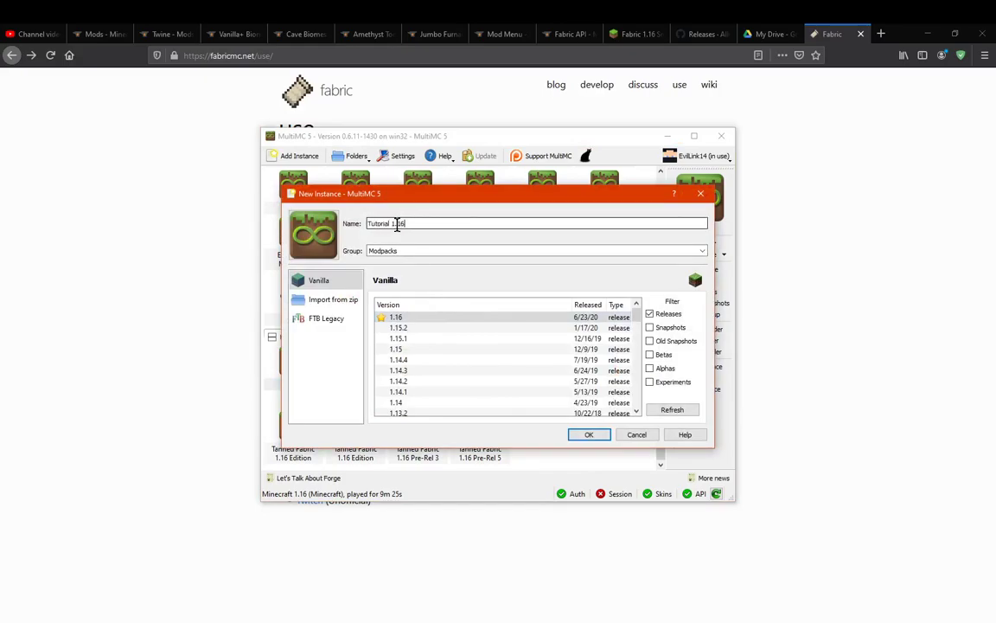
pyautogui.click(408, 318)
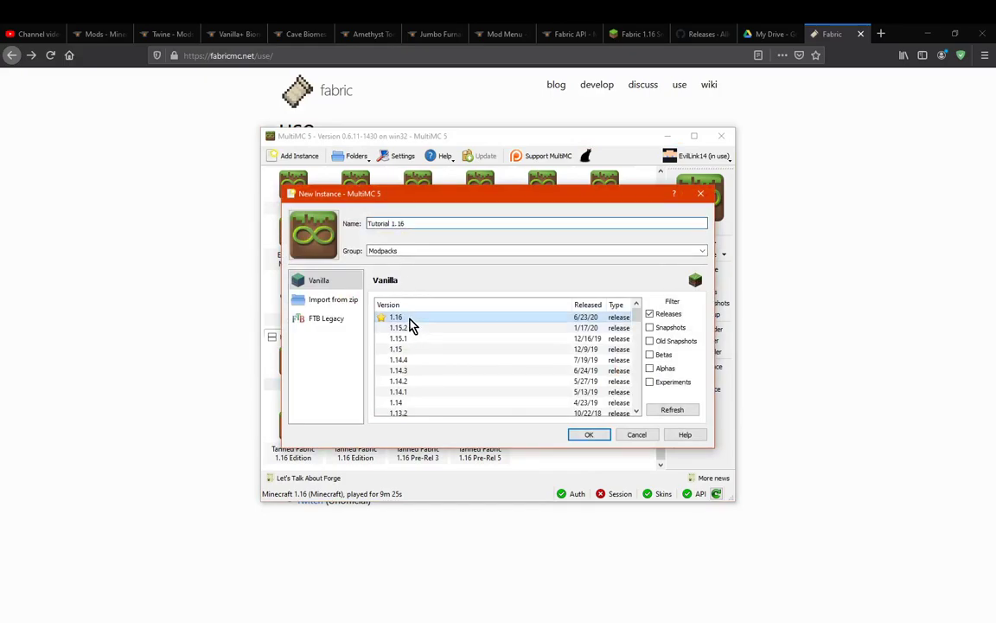
pyautogui.click(591, 437)
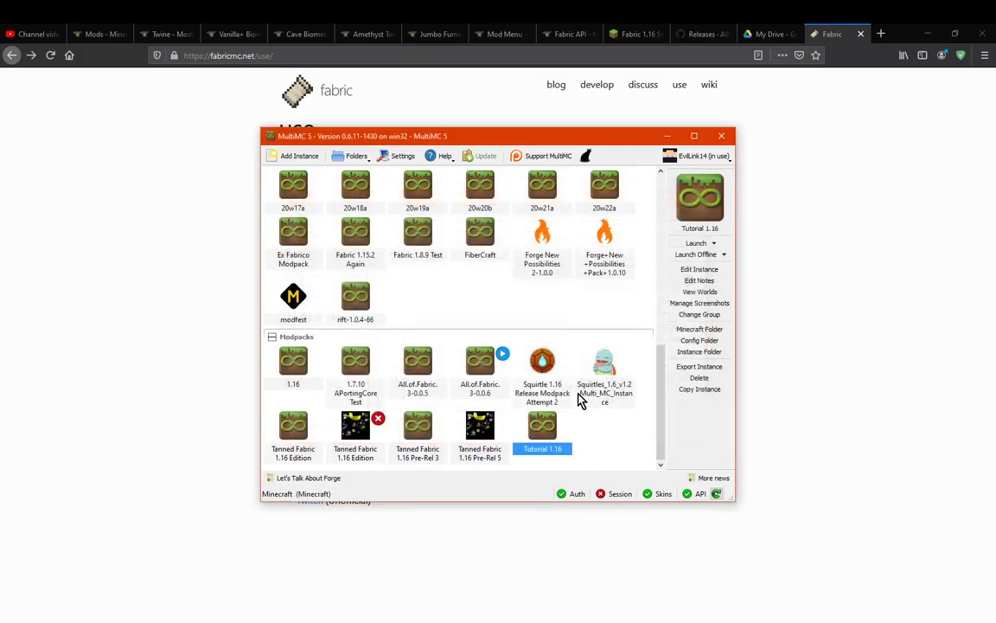
# - Install Fabric Loader 0.8.8+build.202 in the Tutorial 1.16 instance and close the instance's edit window
pyautogui.click(699, 270)
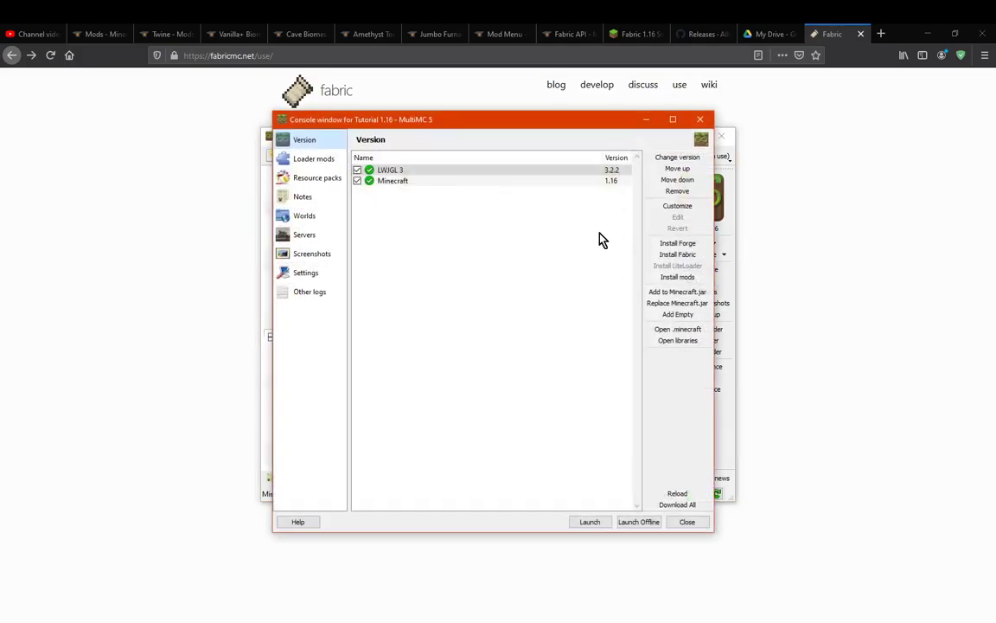
pyautogui.click(684, 256)
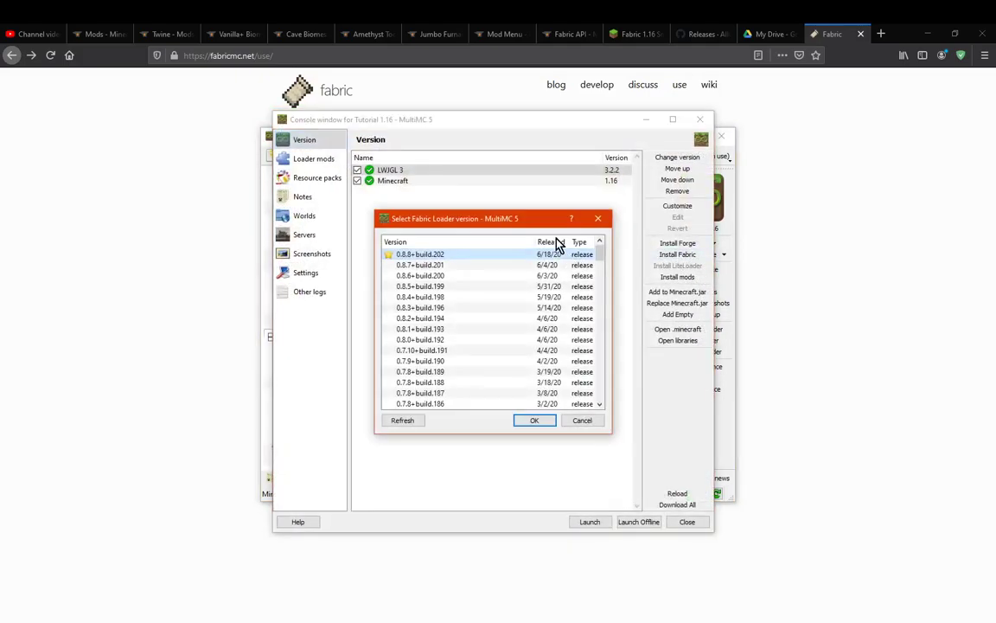
pyautogui.click(534, 420)
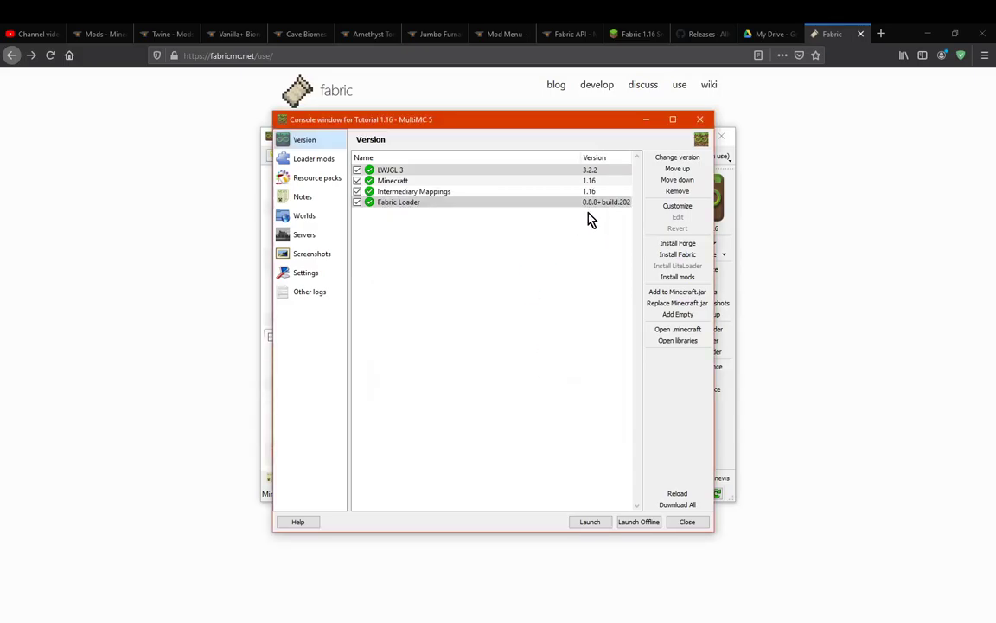
pyautogui.click(699, 120)
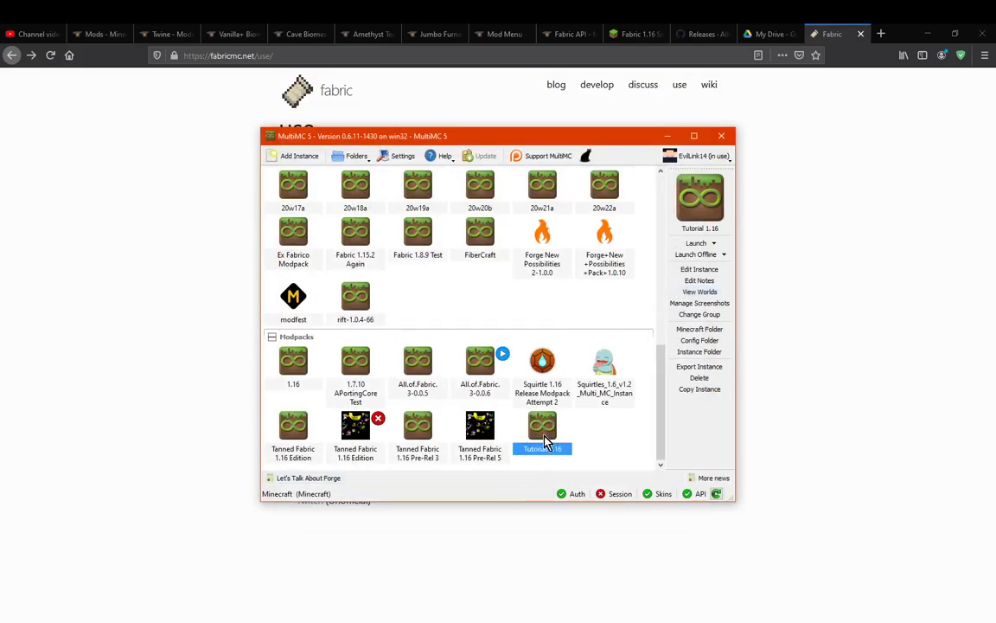
# - Switch to the browser and examine the Fabric API and Mod Menu pages on CurseForge, including Mod Menu's description and recent files
pyautogui.click(804, 201)
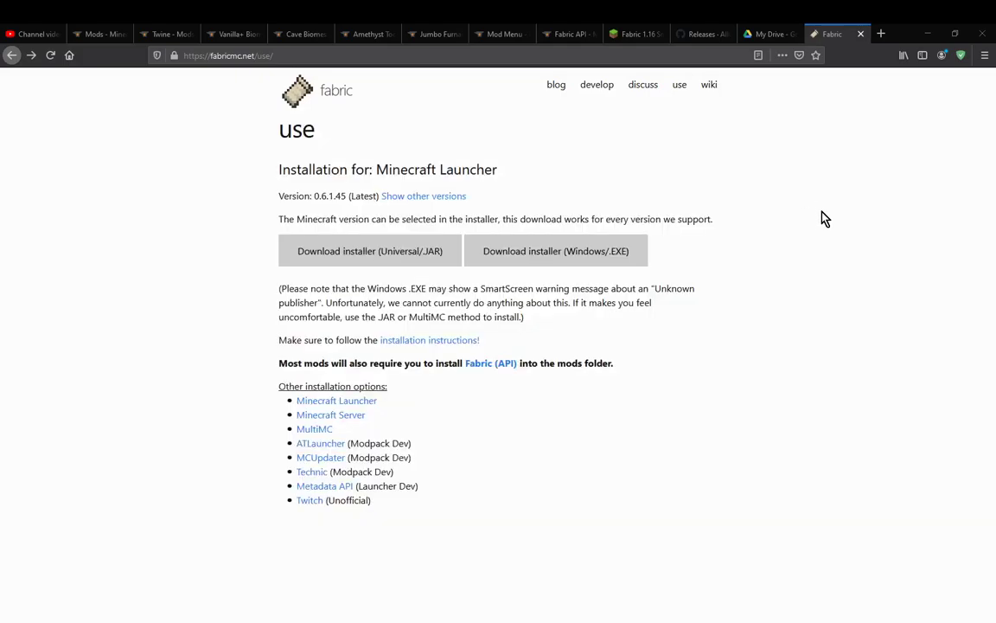
pyautogui.click(567, 34)
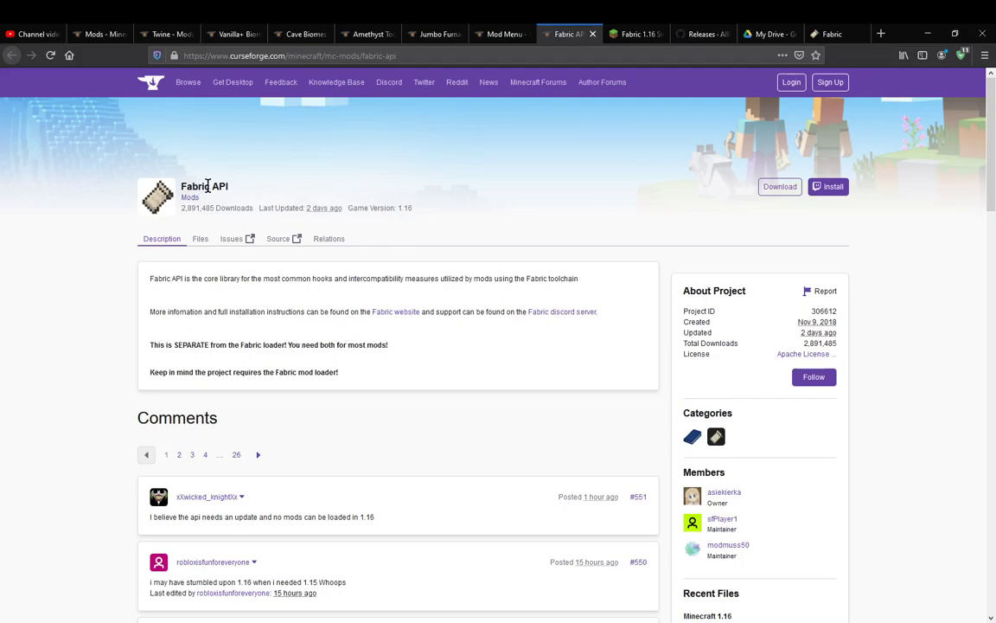
pyautogui.click(528, 33)
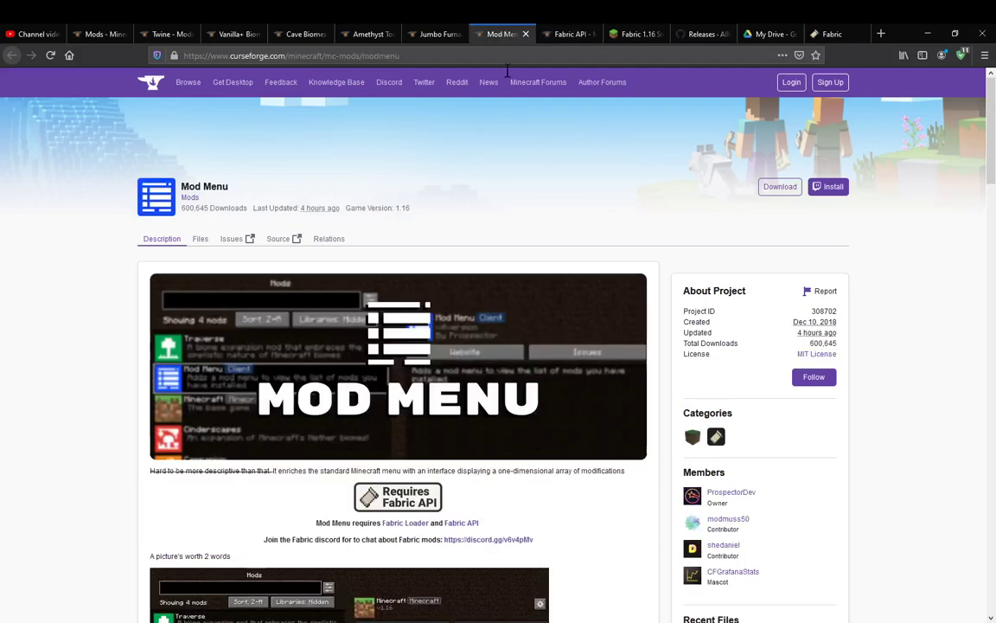
pyautogui.click(567, 33)
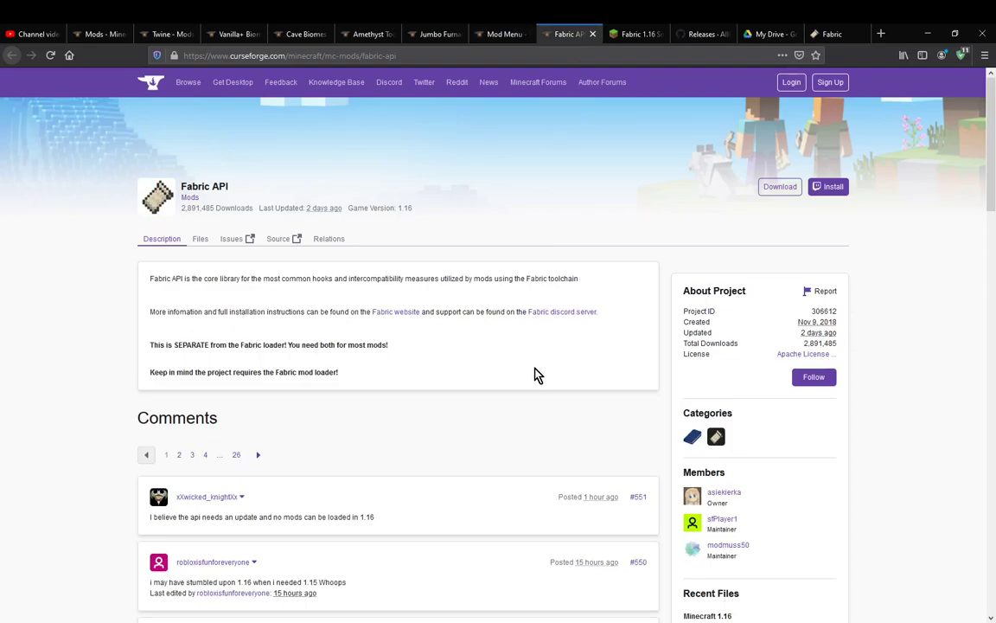
pyautogui.click(497, 34)
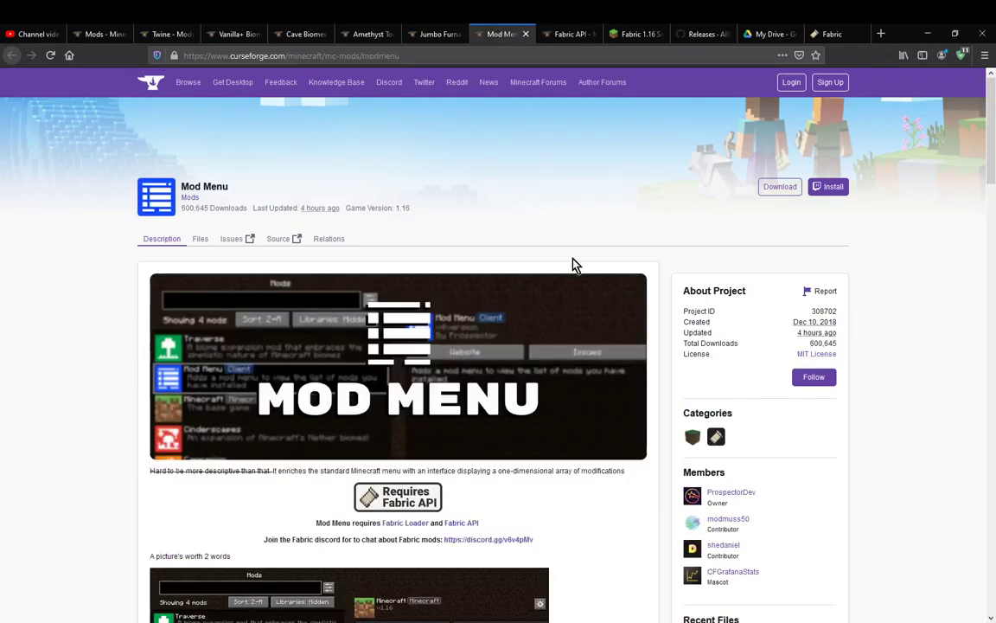
pyautogui.scroll(-5, 608, 400)
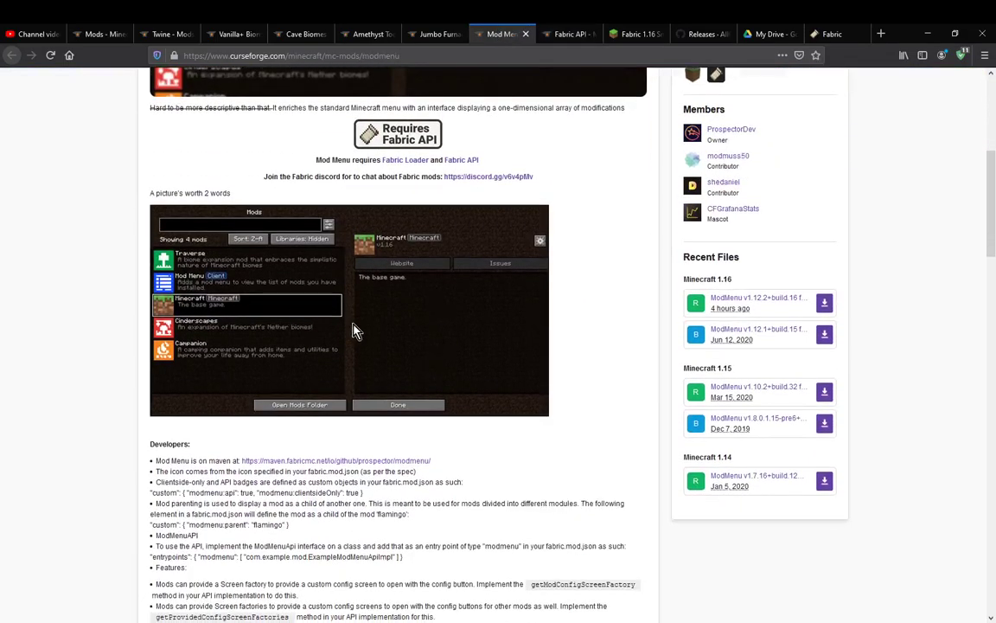
pyautogui.scroll(1, 366, 354)
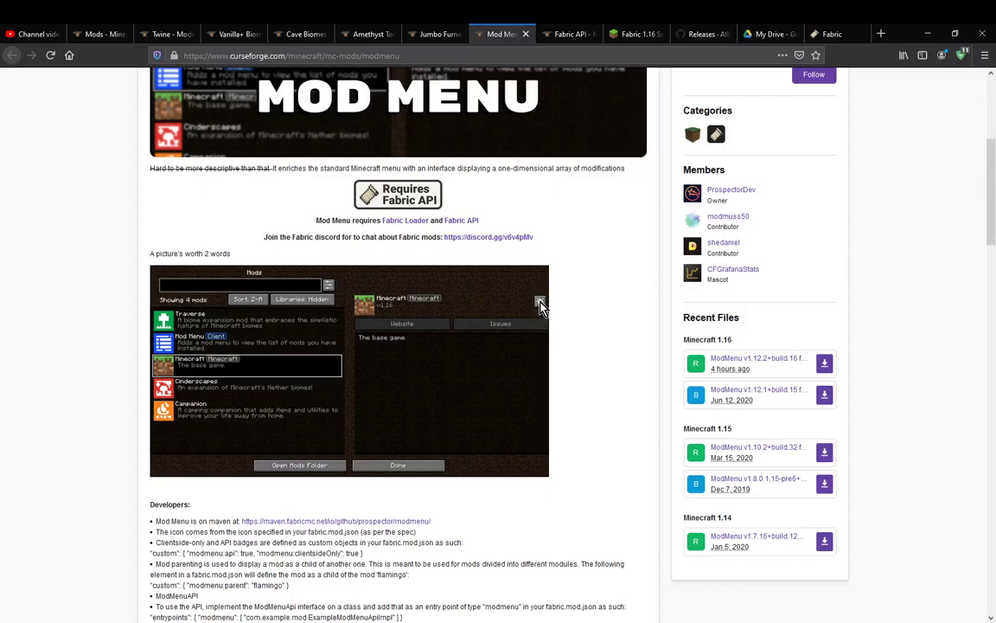
pyautogui.scroll(-3, 613, 376)
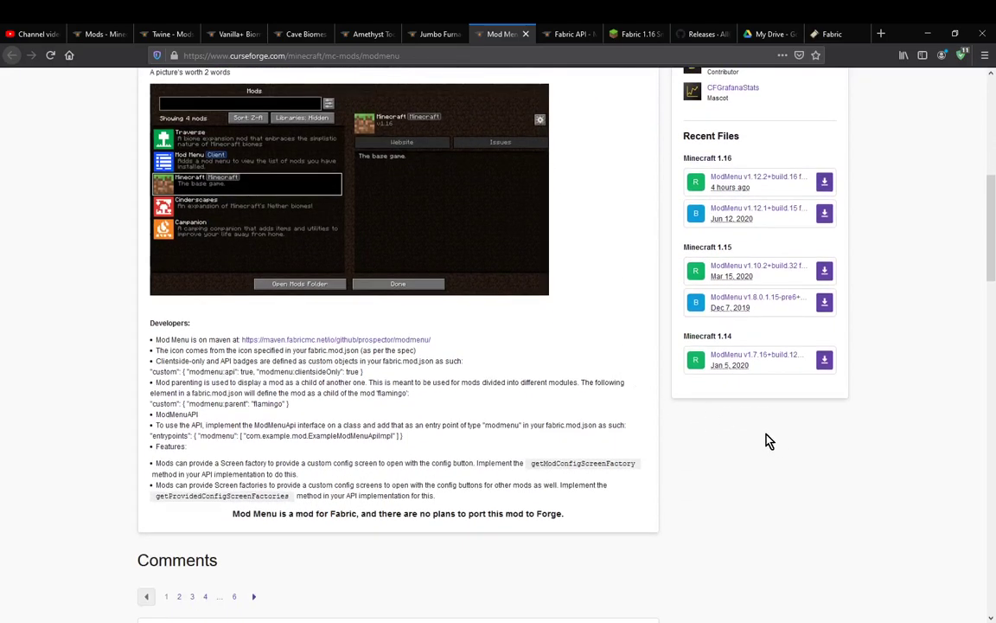
pyautogui.scroll(-1, 899, 454)
pyautogui.scroll(9, 938, 456)
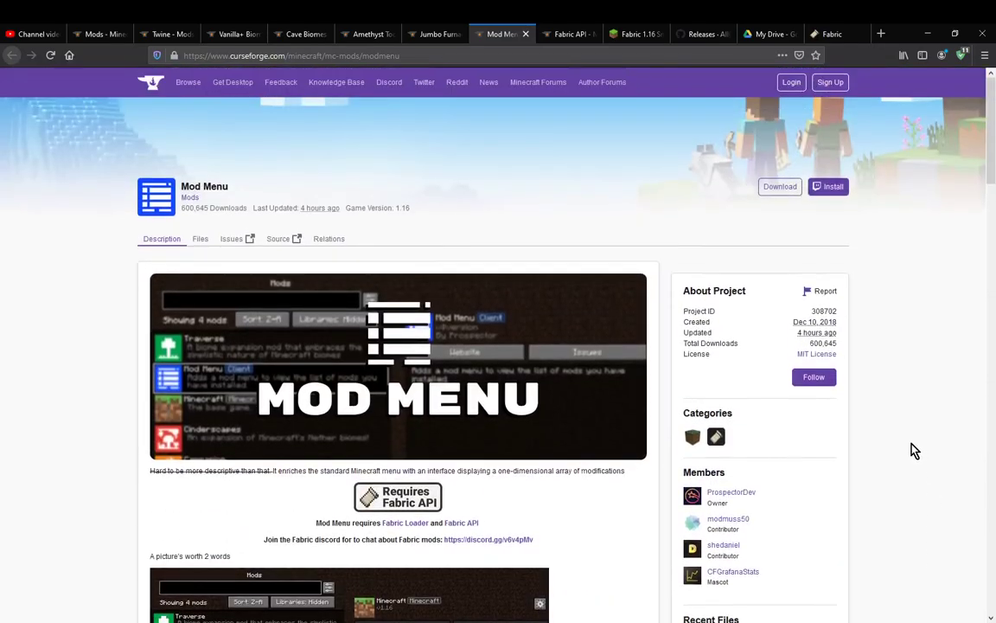
pyautogui.scroll(-2, 914, 449)
pyautogui.scroll(2, 916, 442)
# - Start downloading the Minecraft 1.16 release of Fabric API 0.13.1 from its CurseForge page
pyautogui.hotkey('ctrl', 'Tab')
pyautogui.scroll(-2, 840, 474)
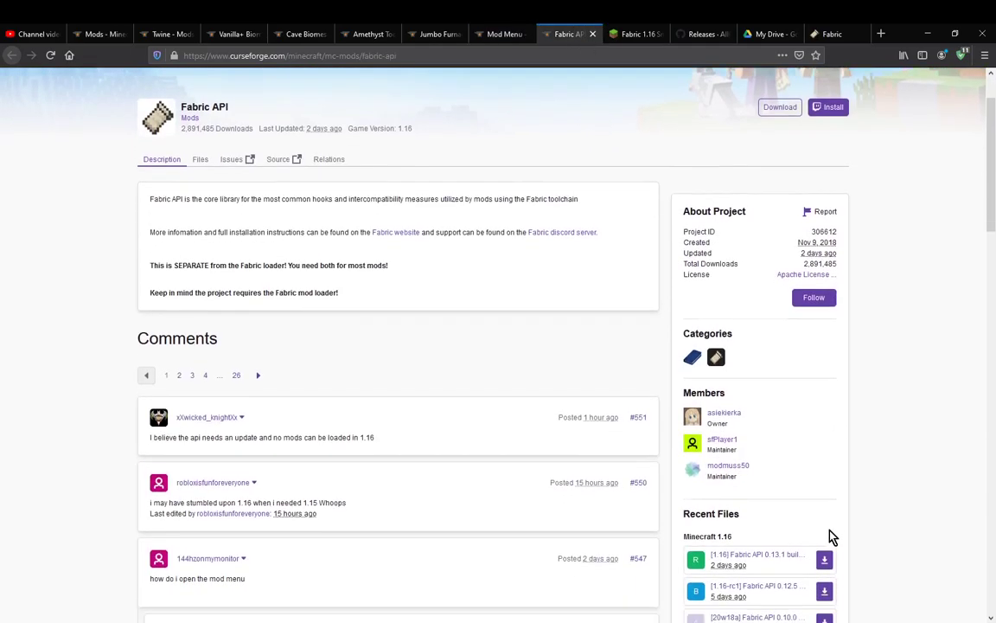
pyautogui.scroll(-1, 830, 502)
pyautogui.click(826, 458)
pyautogui.scroll(3, 884, 541)
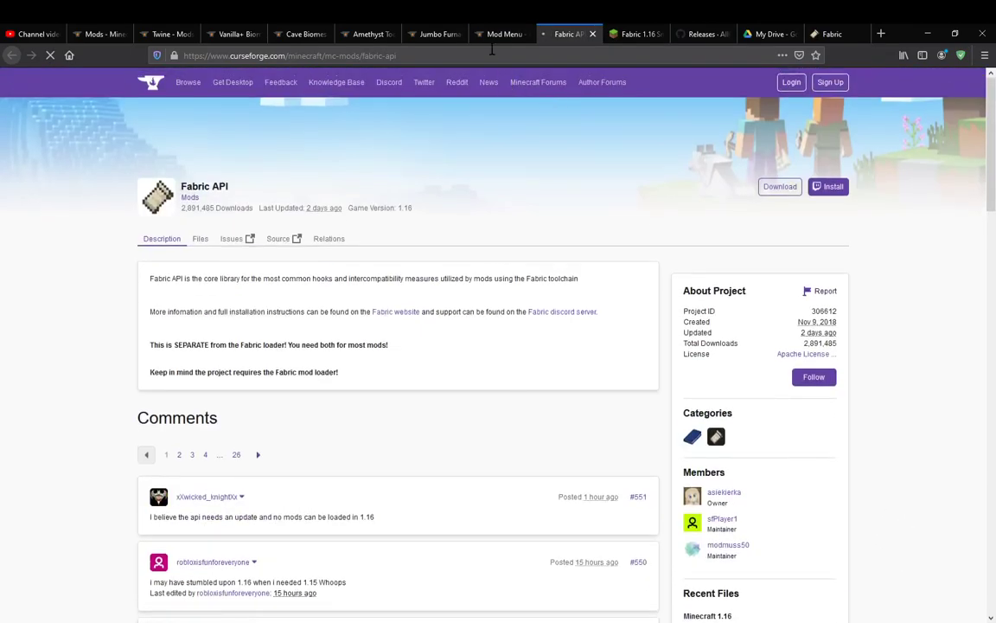
# - Download the Minecraft 1.16 release of Mod Menu from its CurseForge page and save modmenu-1.12.2+build.16.jar
pyautogui.click(495, 36)
pyautogui.scroll(-3, 835, 506)
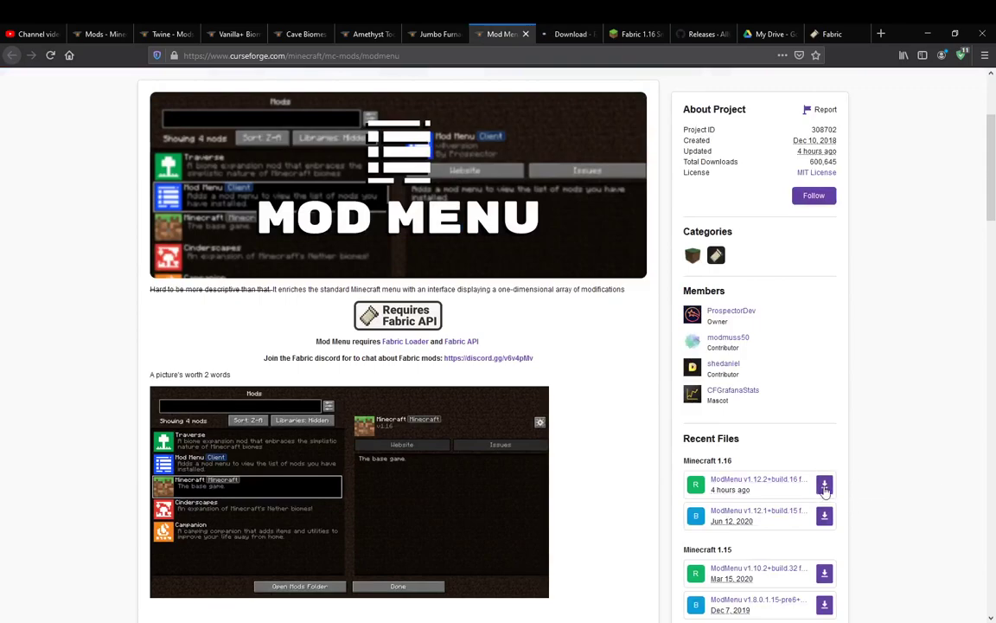
pyautogui.click(825, 486)
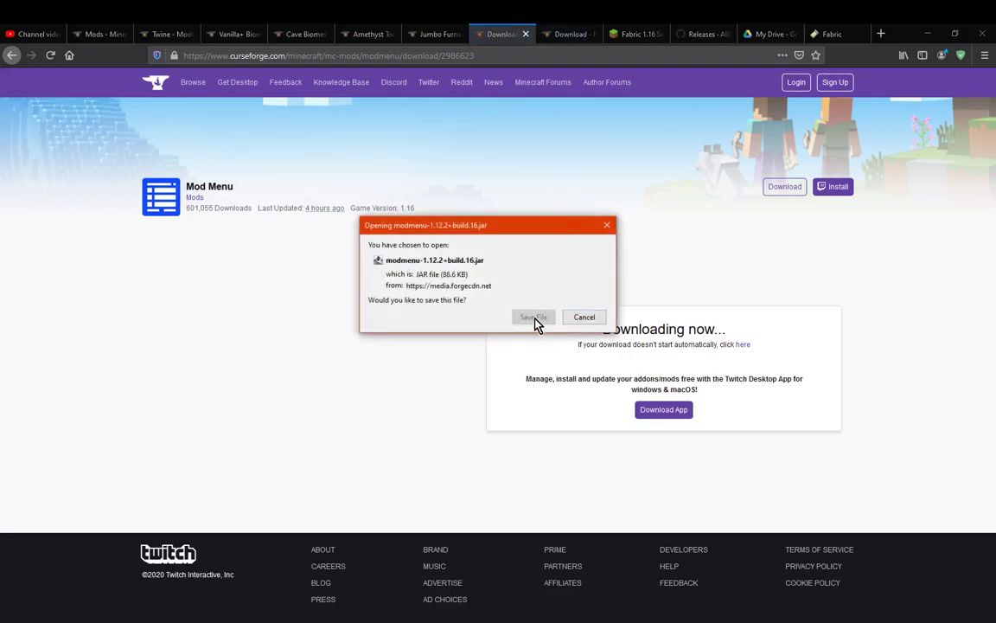
pyautogui.click(535, 318)
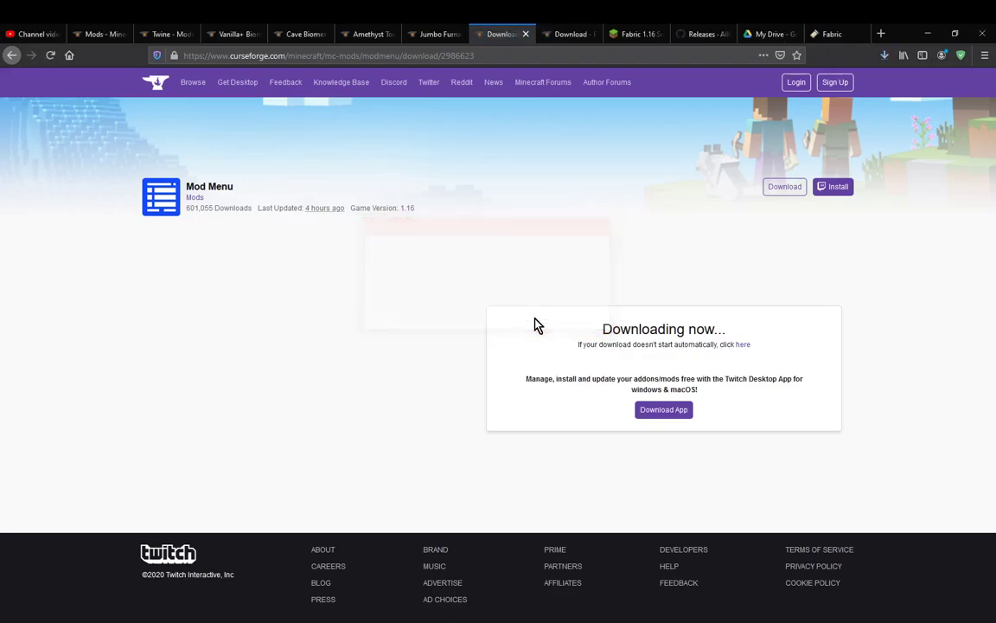
# - In File Explorer's Downloads folder, put fabric-api-0.13.1+build.370-1.16.jar and modmenu-1.12.2+build.16.jar on the clipboard
pyautogui.click(211, 593)
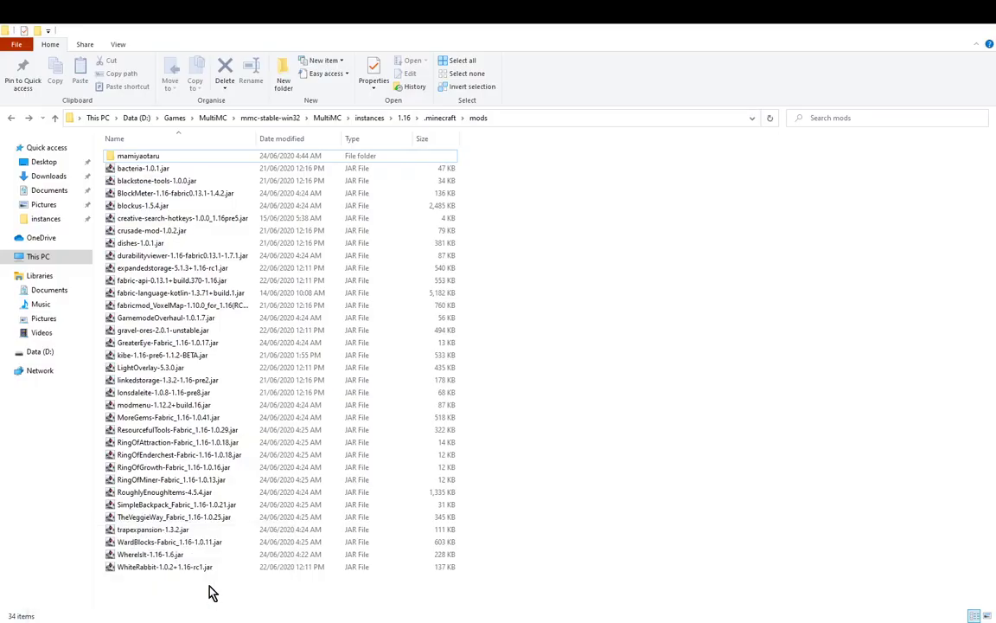
pyautogui.click(48, 176)
pyautogui.click(187, 205)
pyautogui.keyDown('ctrl'); pyautogui.click(121, 199); pyautogui.keyUp('ctrl')
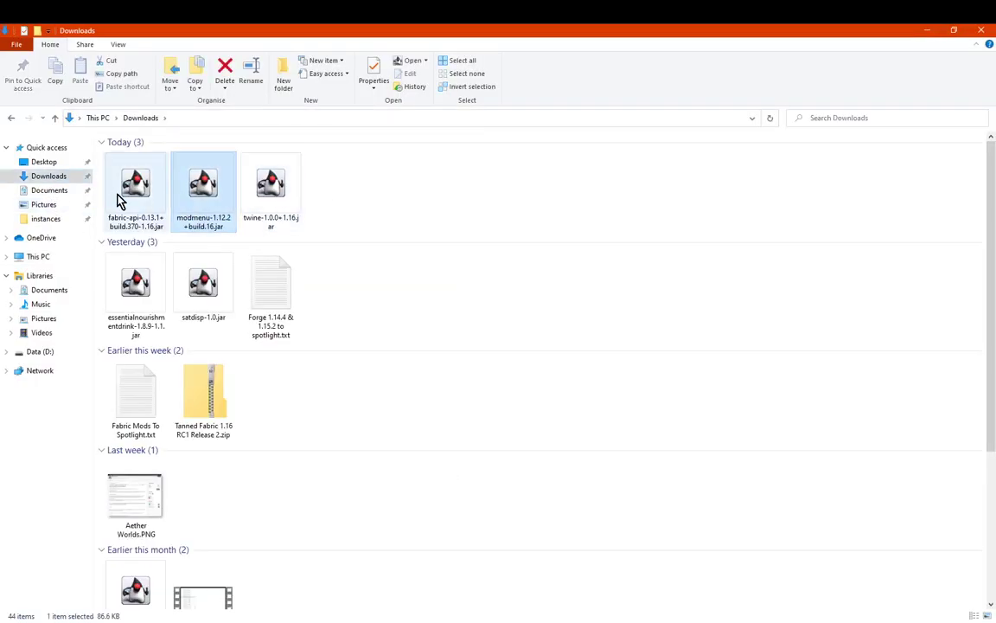
# - From MultiMC, open the Tutorial 1.16 instance's .minecraft mods folder and paste the Fabric API and Mod Menu files there
pyautogui.click(467, 621)
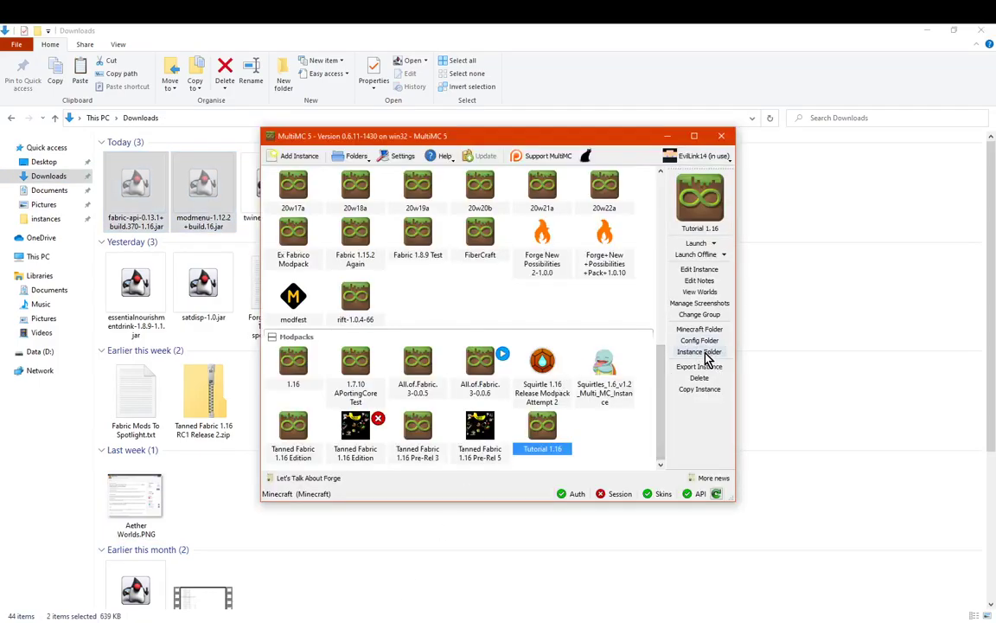
pyautogui.click(700, 352)
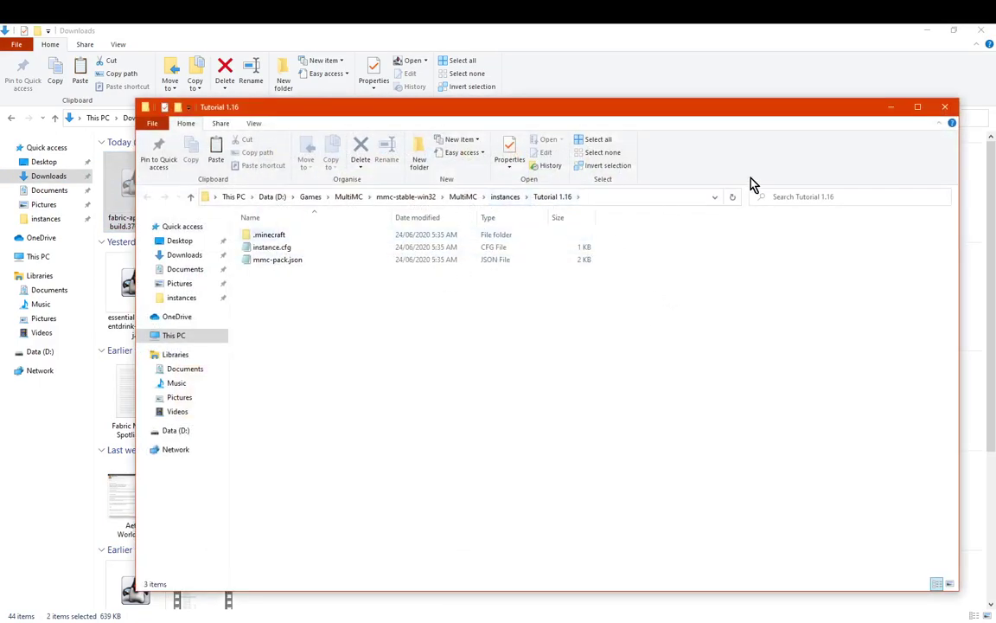
pyautogui.click(917, 107)
pyautogui.doubleClick(154, 157)
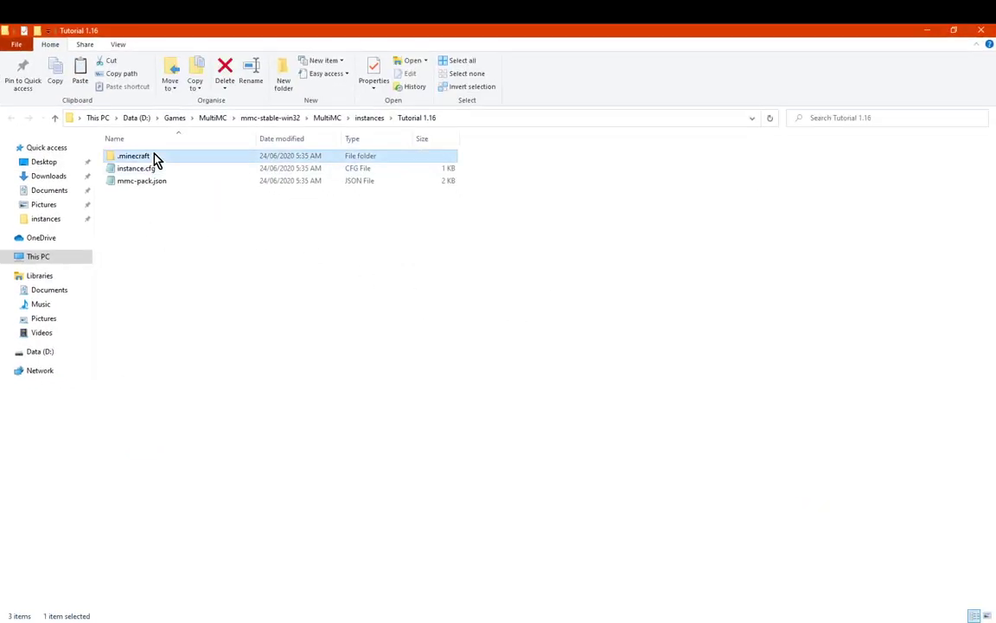
pyautogui.doubleClick(139, 169)
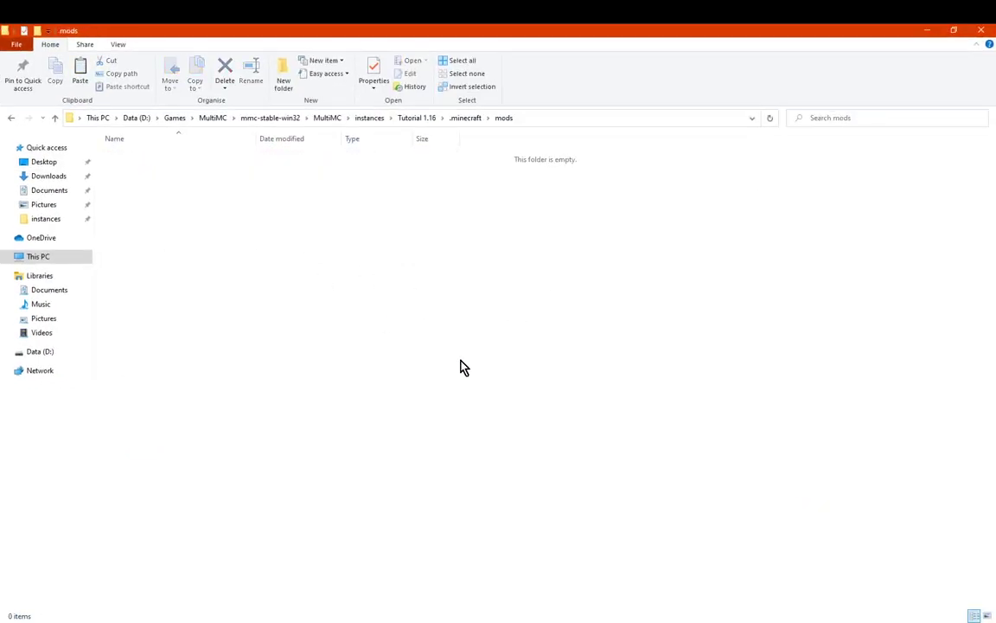
pyautogui.hotkey('ctrl', 'v')
pyautogui.click(515, 373)
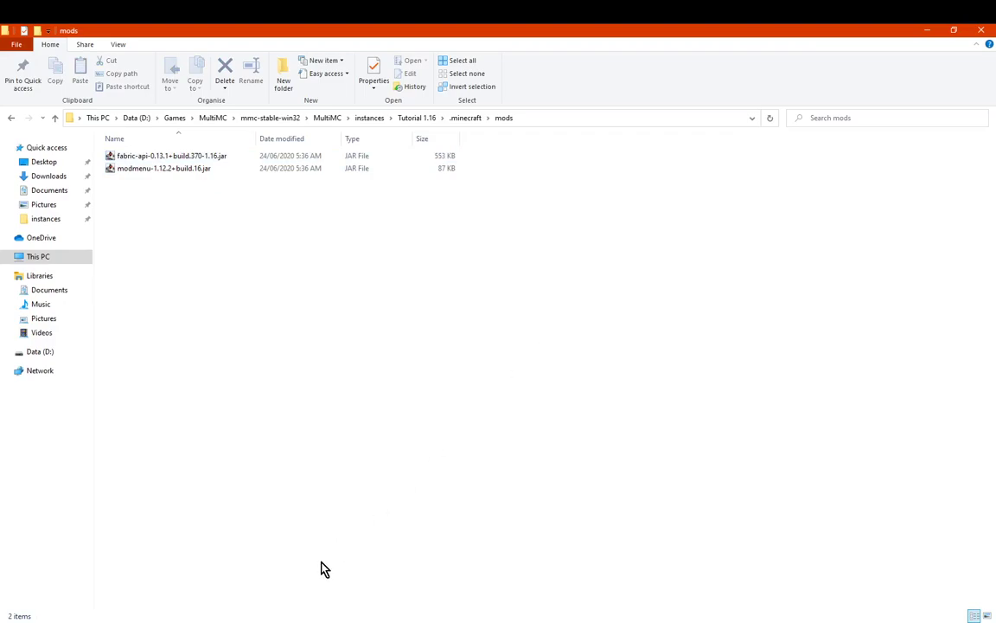
# - Leave the mods folder, launch the Tutorial 1.16 instance from MultiMC and open the loaded mods list from Minecraft's title screen
pyautogui.click(186, 619)
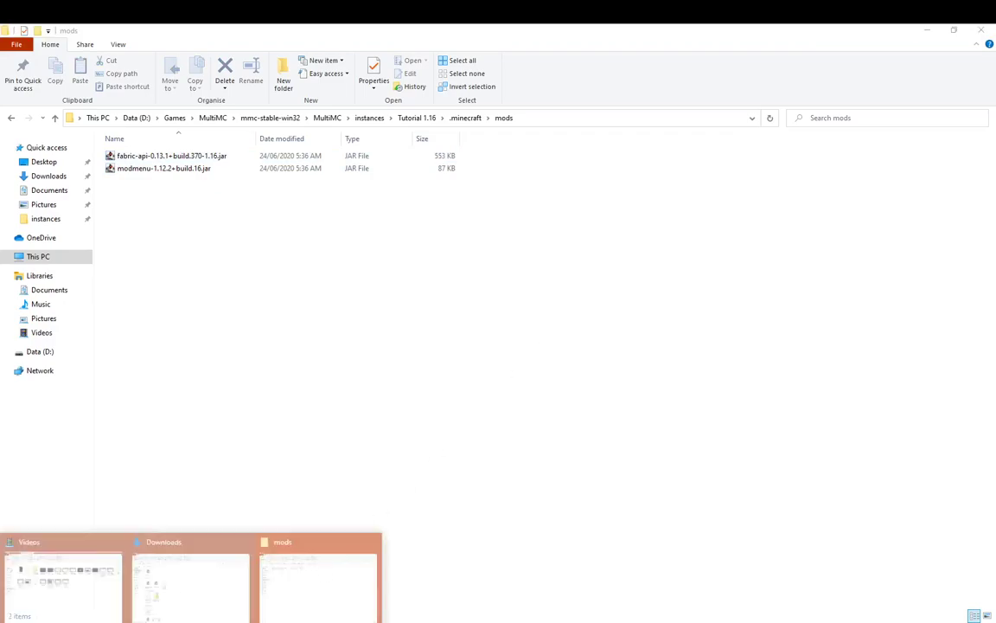
pyautogui.click(333, 583)
pyautogui.click(186, 618)
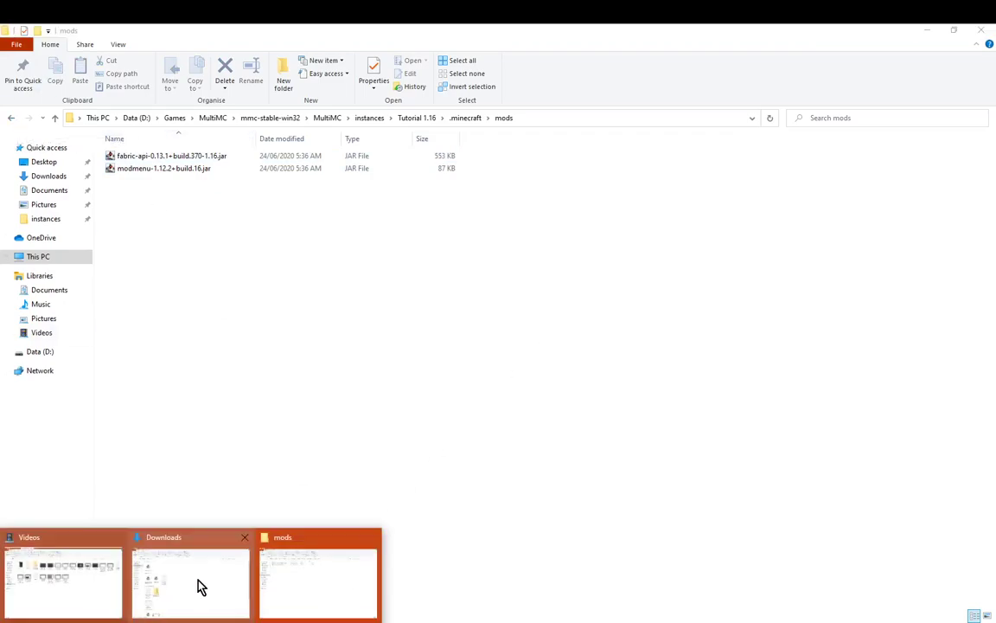
pyautogui.click(198, 585)
pyautogui.click(11, 120)
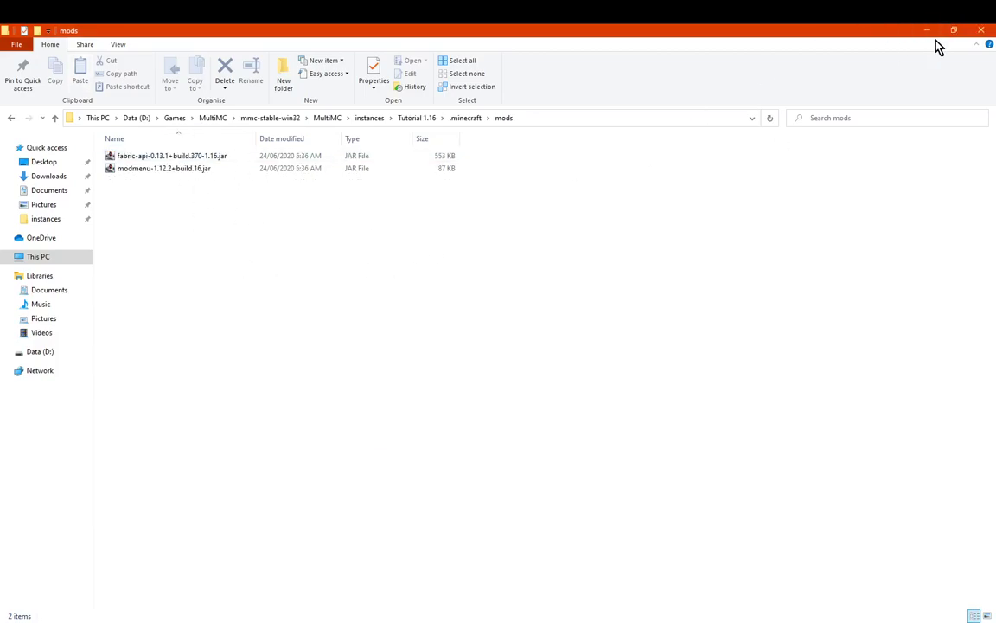
pyautogui.click(926, 31)
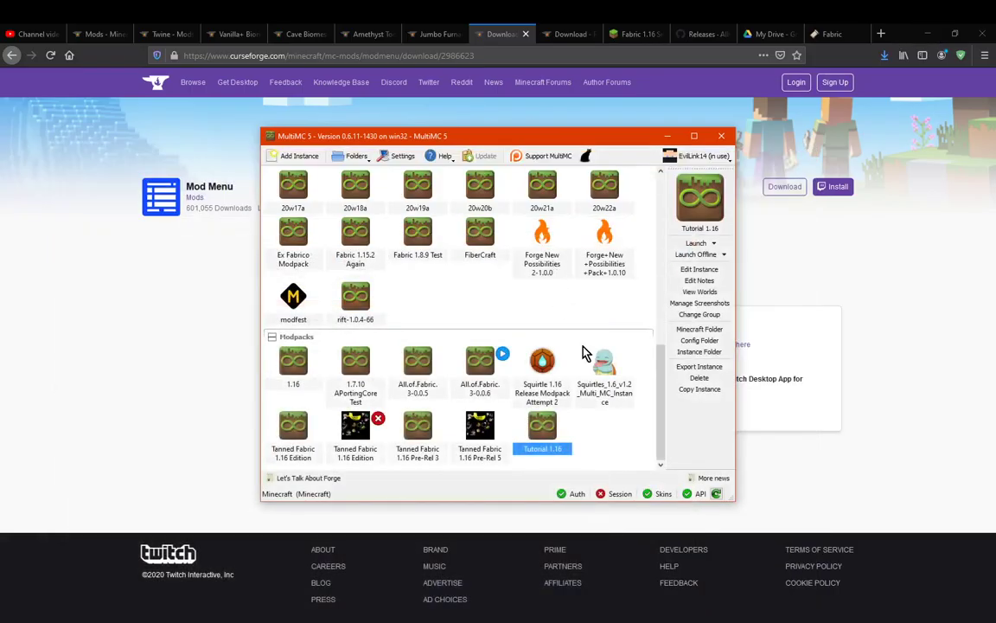
pyautogui.doubleClick(543, 426)
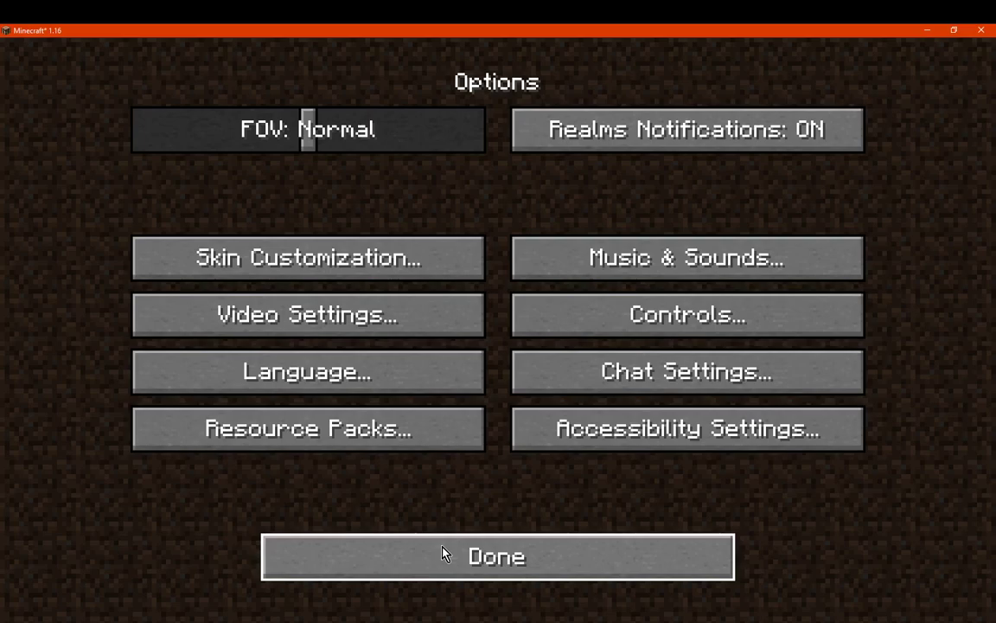
pyautogui.click(443, 554)
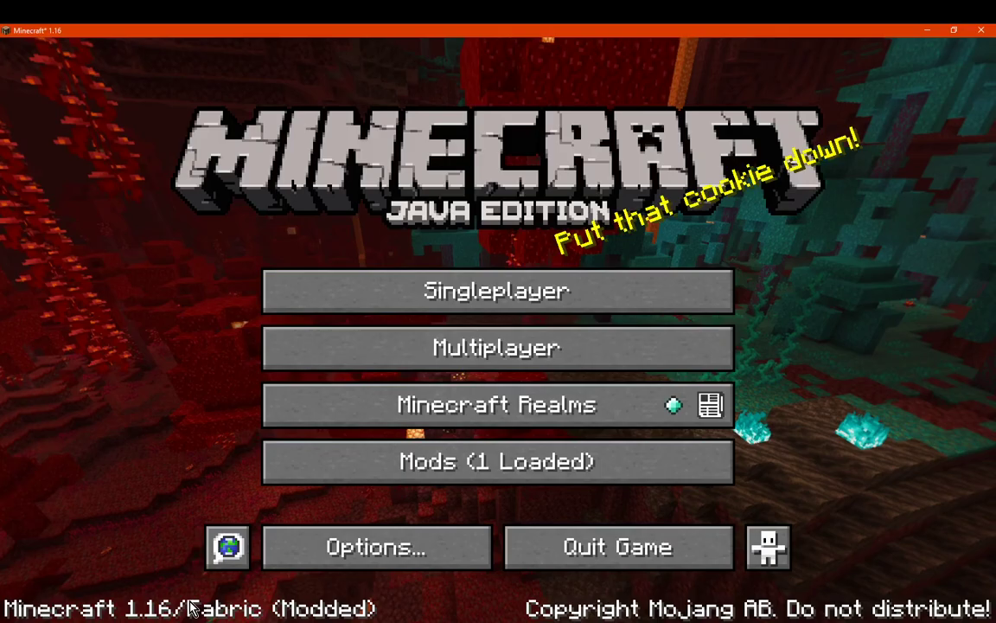
pyautogui.click(337, 461)
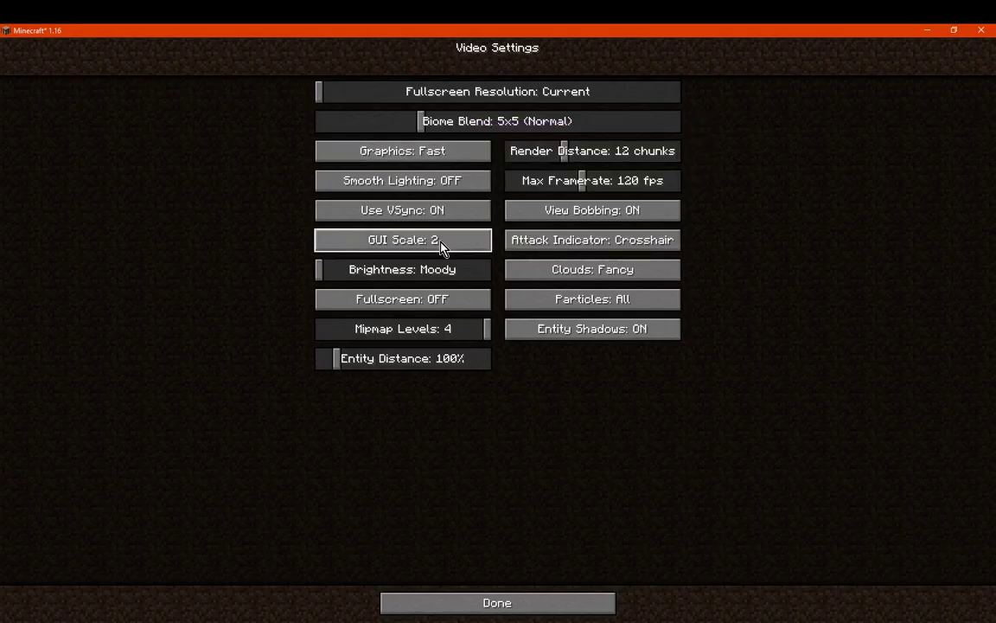
# - Set GUI Scale to 3, Attack Indicator to Hotbar and Render Distance to 6 chunks, and turn off Clouds, Entity Shadows and Realms Notifications
pyautogui.click(500, 246)
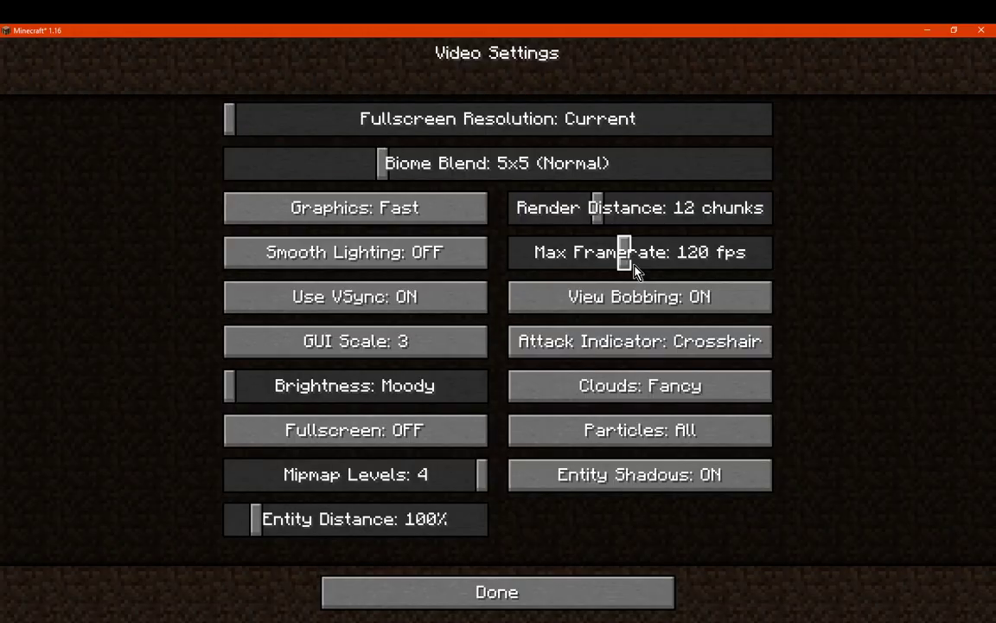
pyautogui.click(640, 340)
pyautogui.click(542, 212)
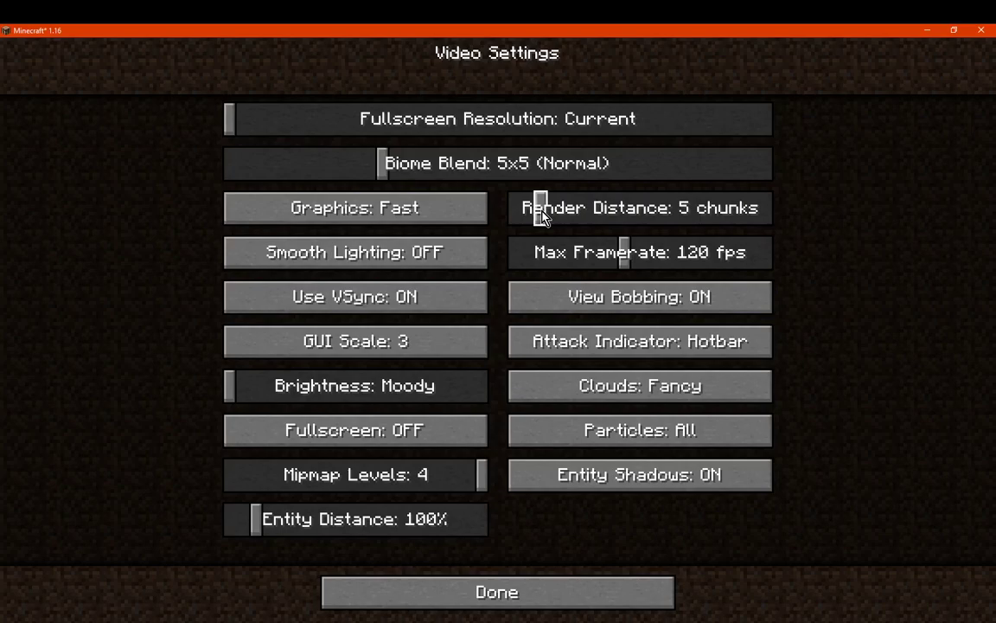
pyautogui.moveTo(541, 212); pyautogui.dragTo(546, 212)
pyautogui.click(596, 385)
pyautogui.click(588, 474)
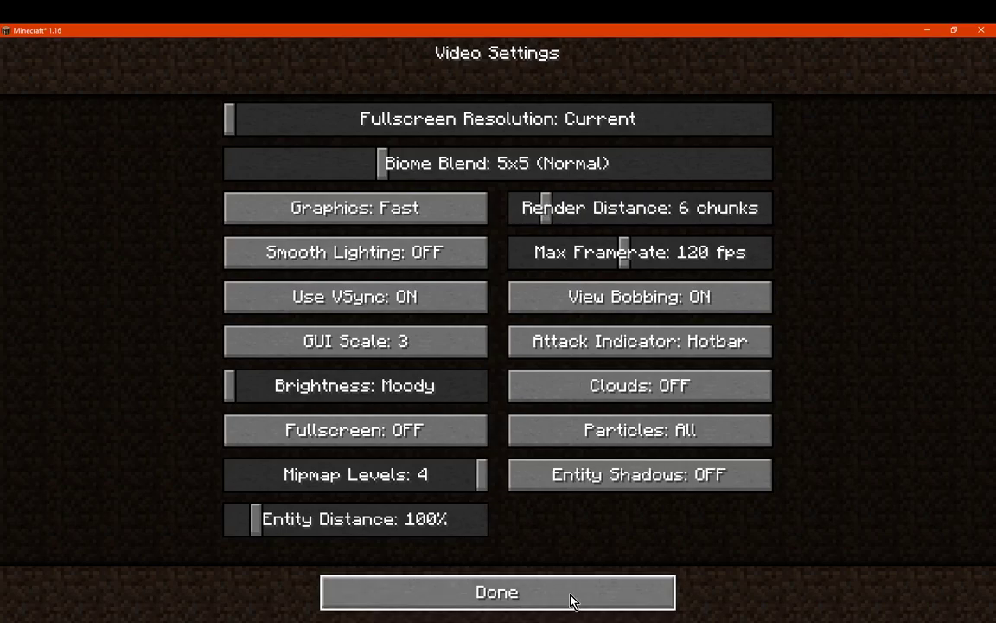
pyautogui.click(571, 601)
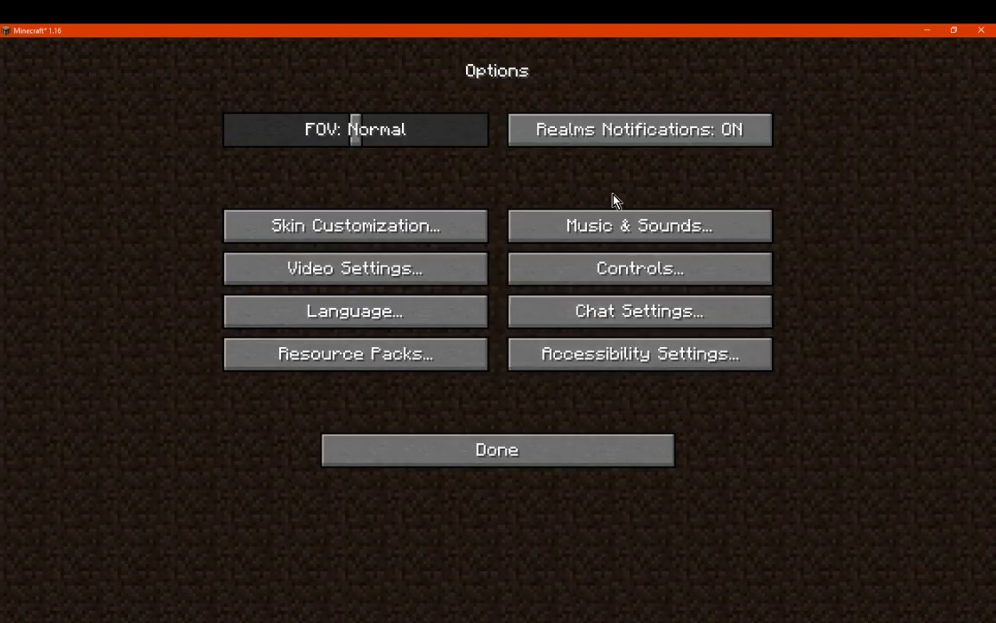
pyautogui.click(614, 130)
pyautogui.click(610, 461)
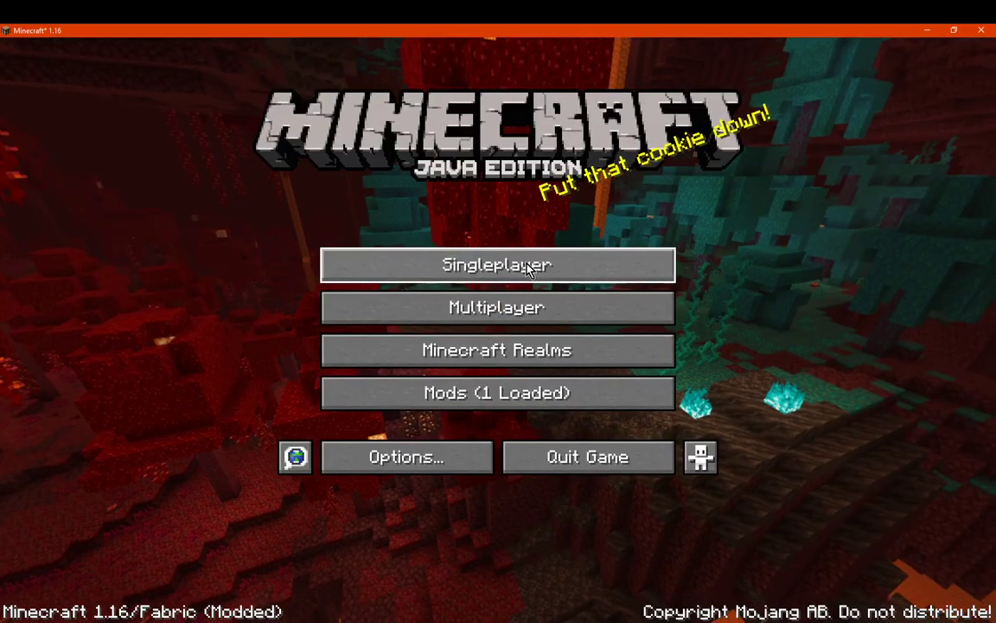
# - Create a singleplayer Survival world named New World with cheats allowed and the bonus chest on
pyautogui.click(548, 270)
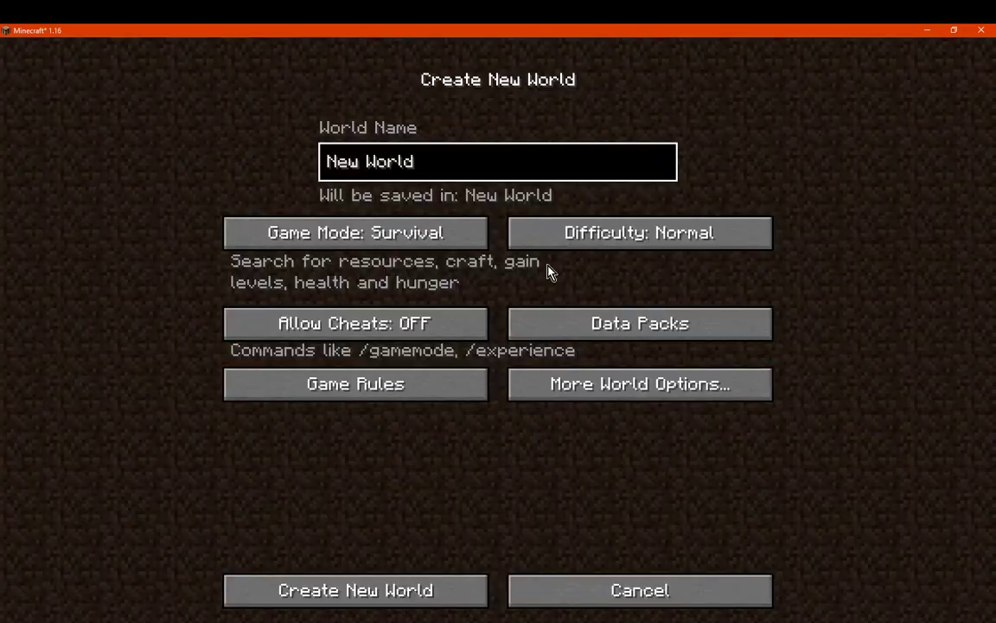
pyautogui.click(443, 323)
pyautogui.click(575, 381)
pyautogui.click(424, 326)
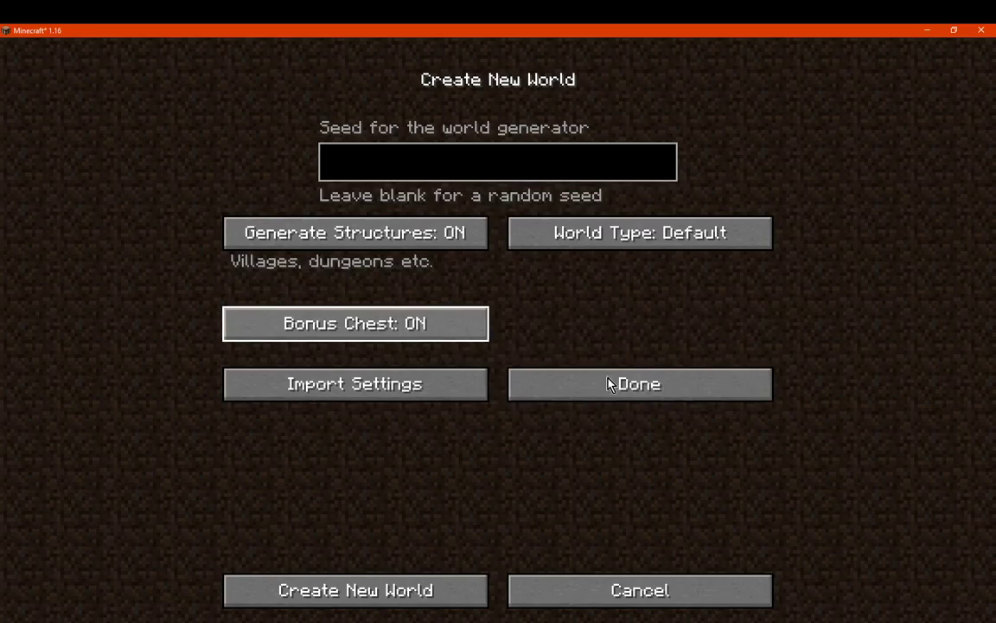
pyautogui.click(596, 396)
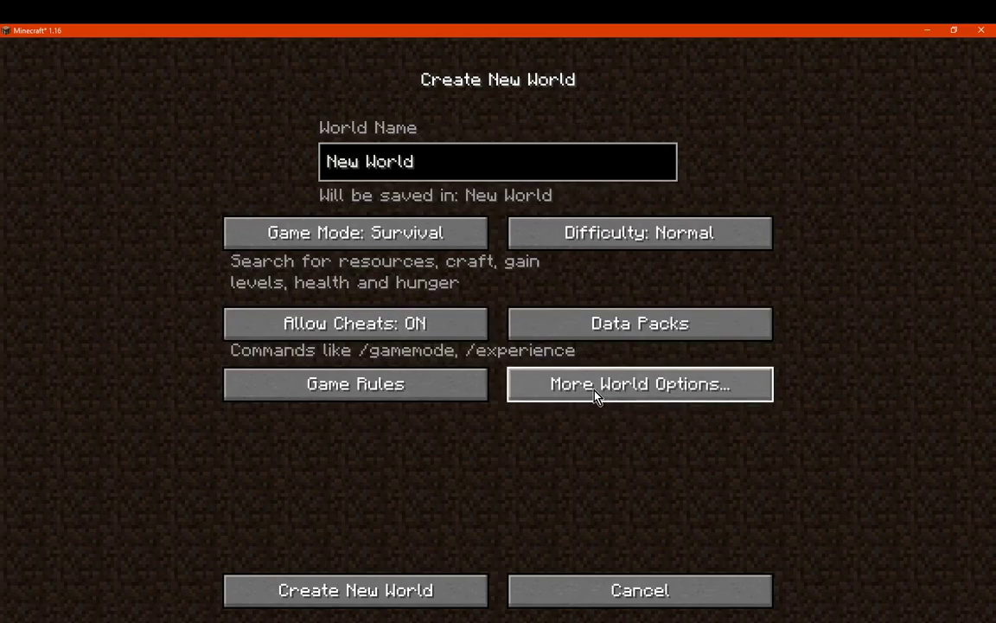
pyautogui.click(435, 593)
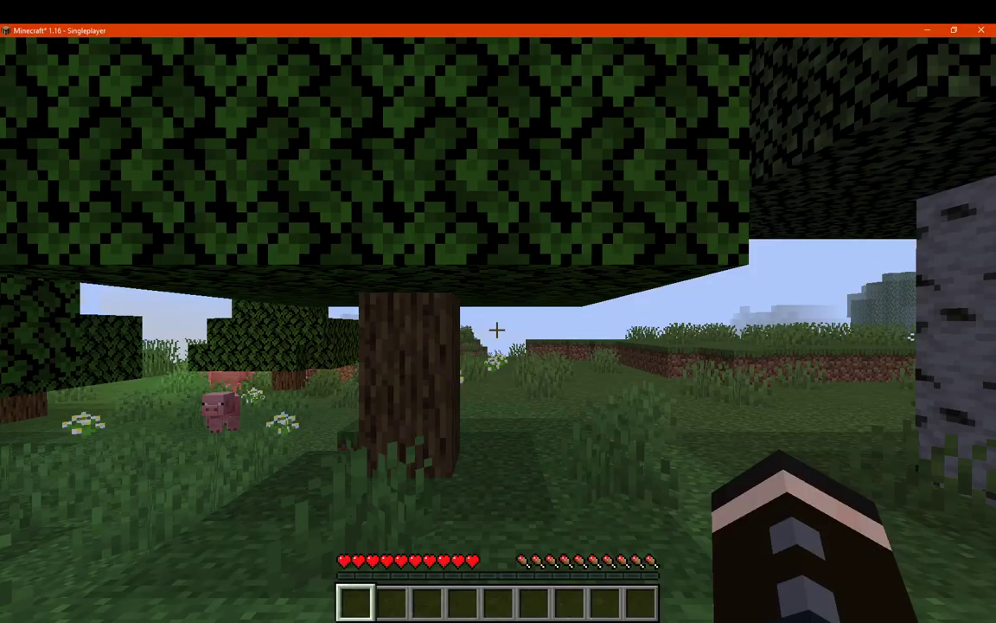
# - Pause the game and bring up the Game Menu in the new world
pyautogui.press('Escape')
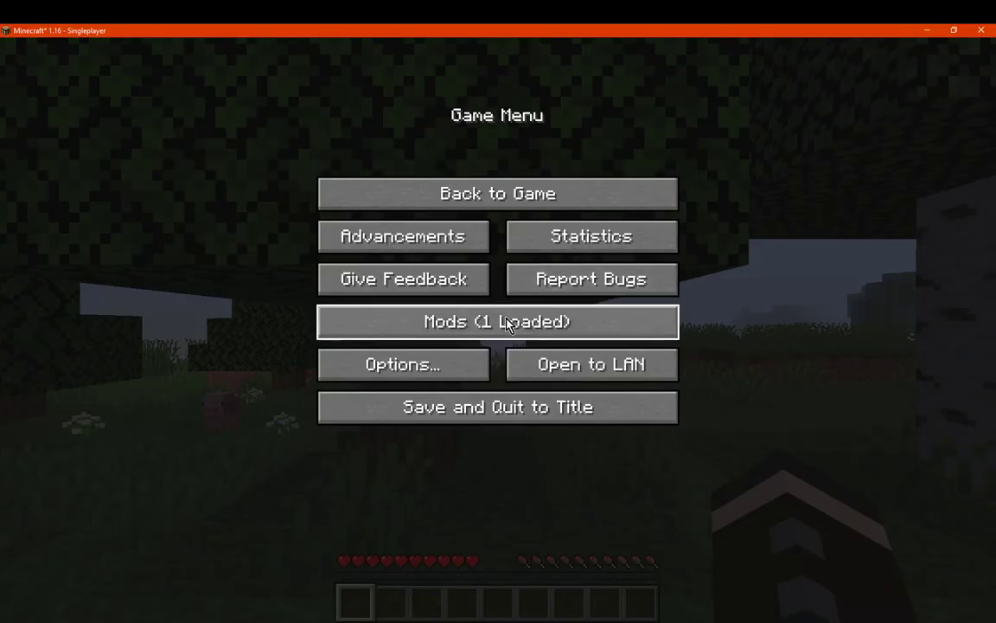